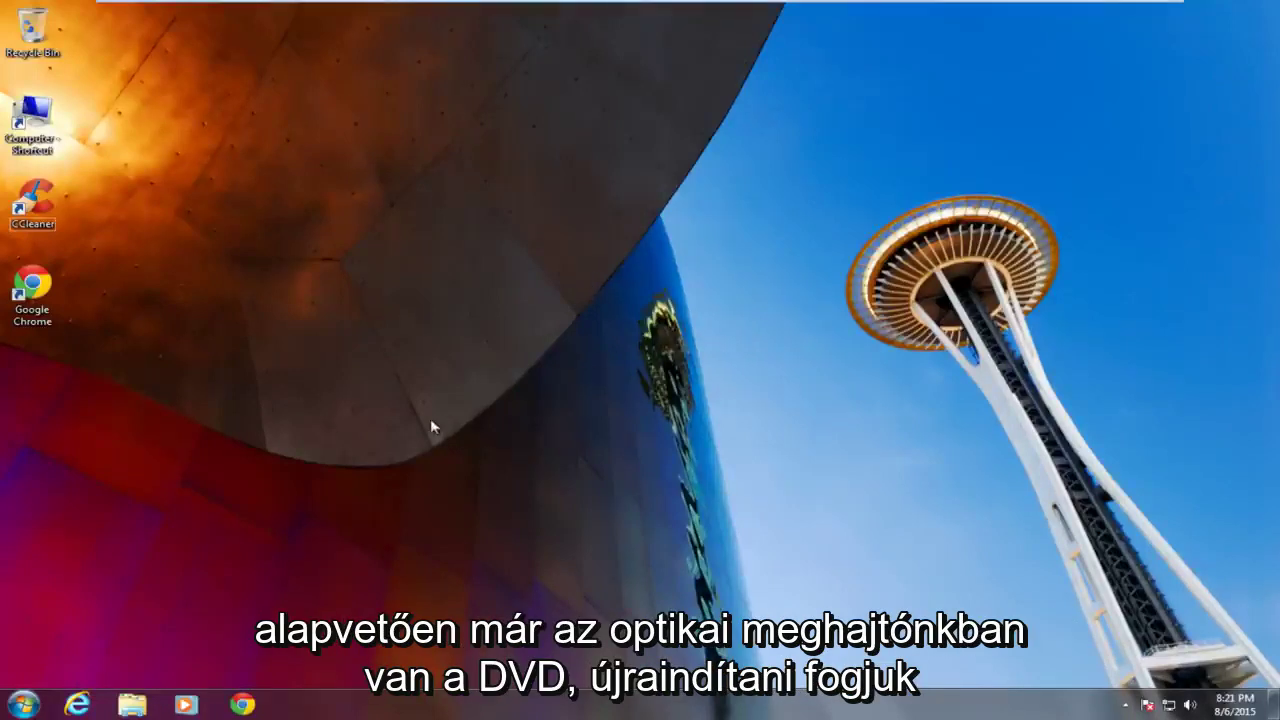
Restart the Windows 7 PC and boot from the CD-ROM Drive via the Boot Menu.
left_click(22, 704)
left_click(310, 662)
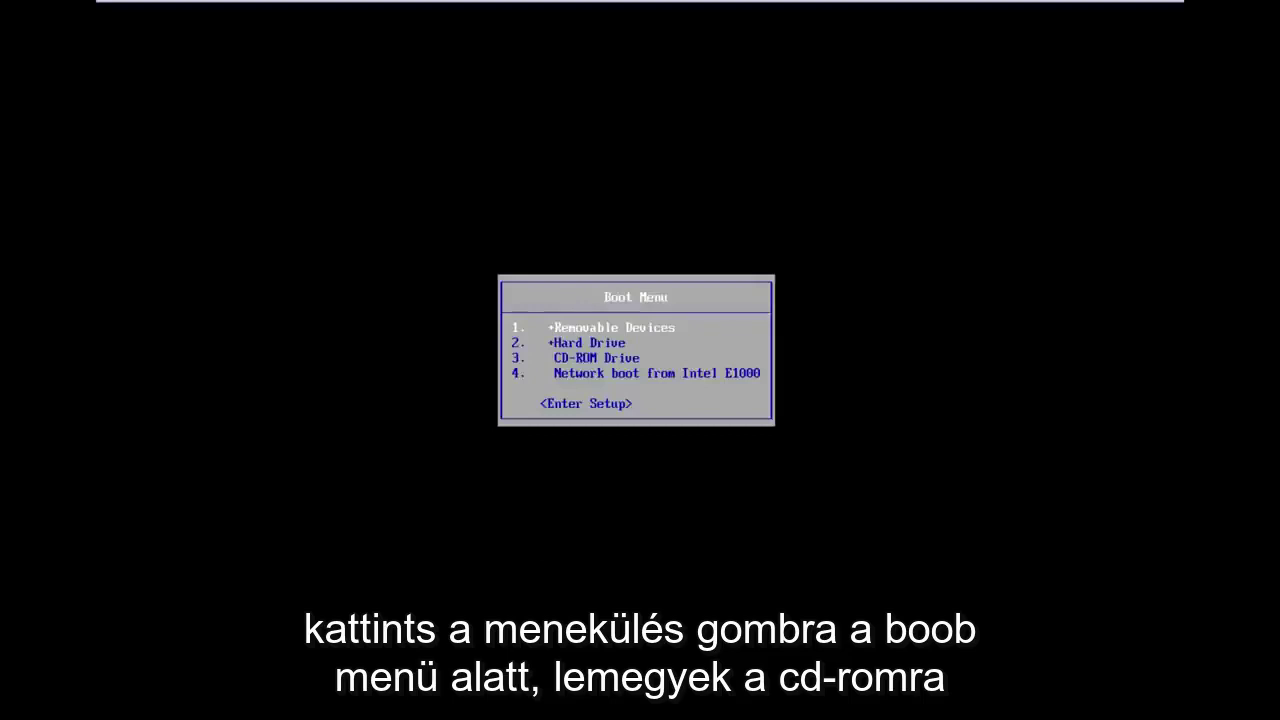
key("Down")
key("Down")
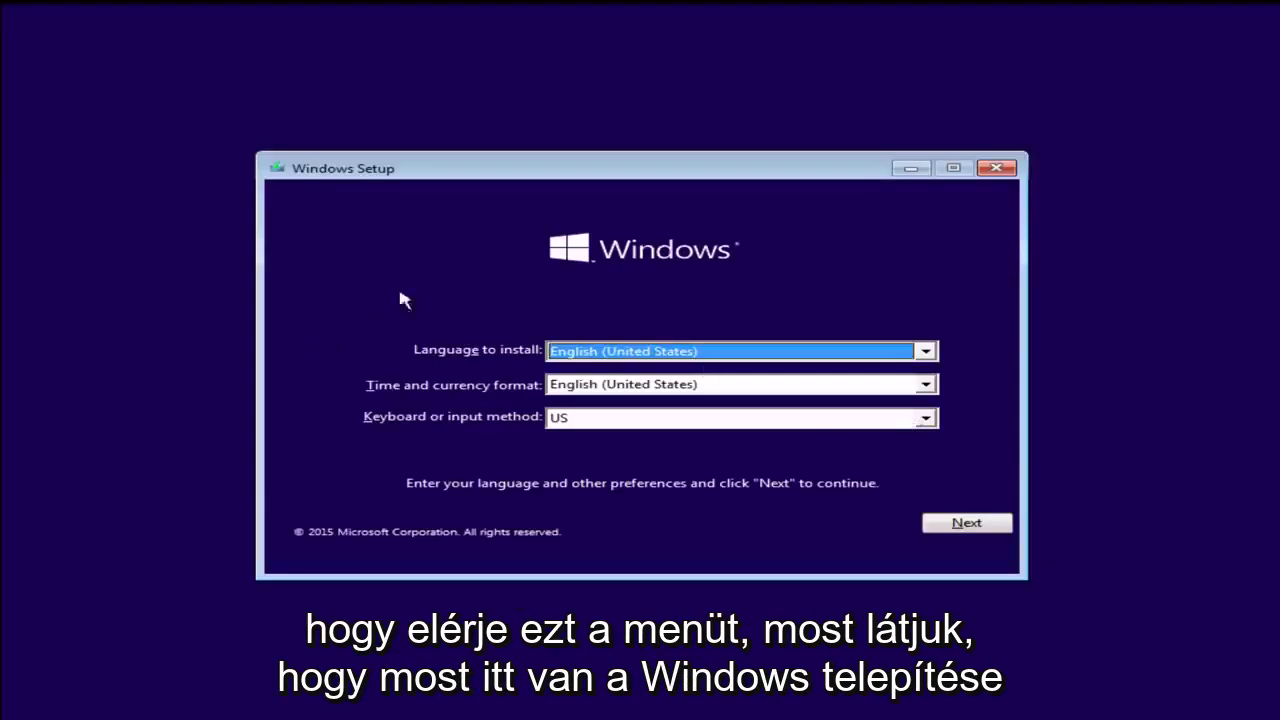
Keep English (United States) language, time format and US keyboard, and continue setup.
left_click(580, 357)
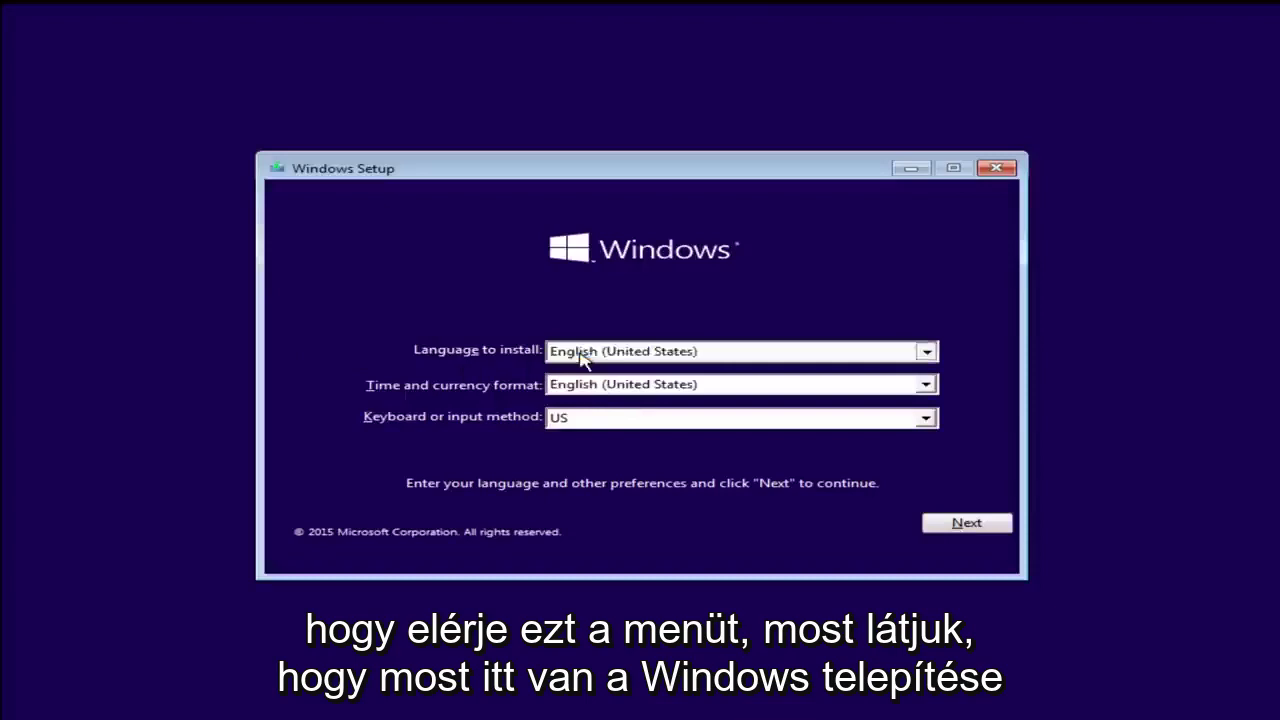
left_click(430, 362)
left_click(566, 393)
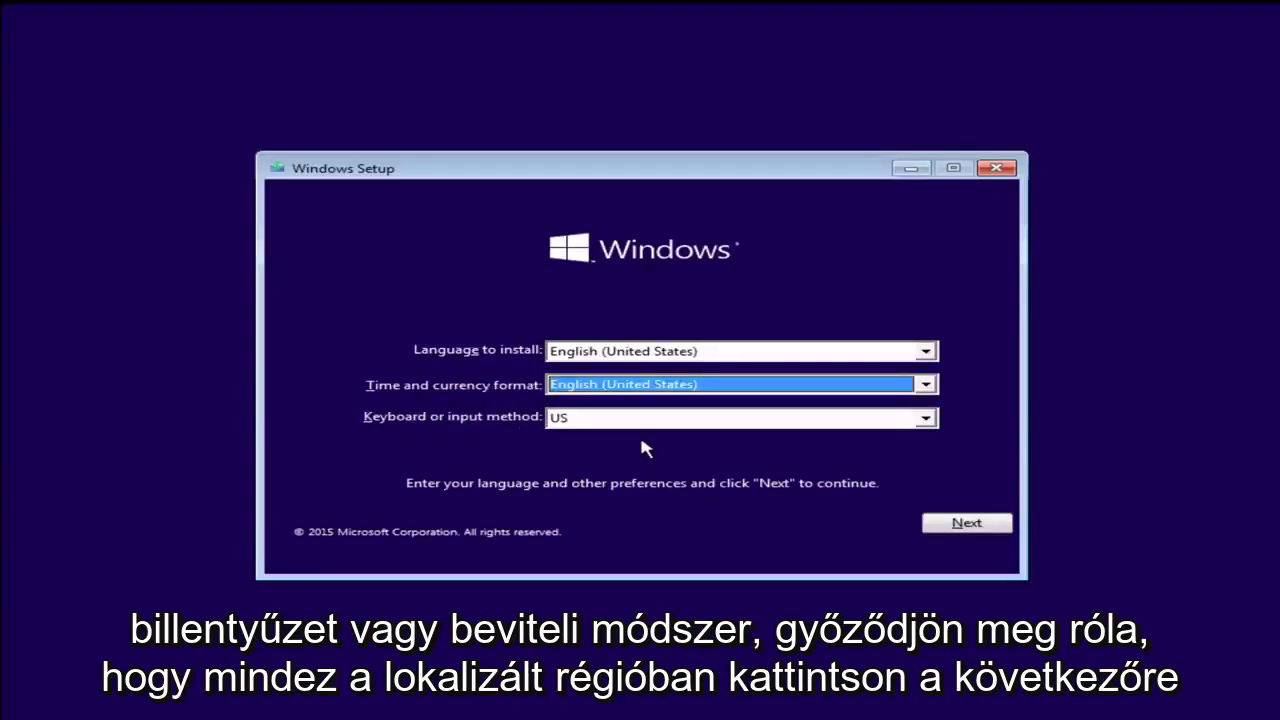
left_click(932, 523)
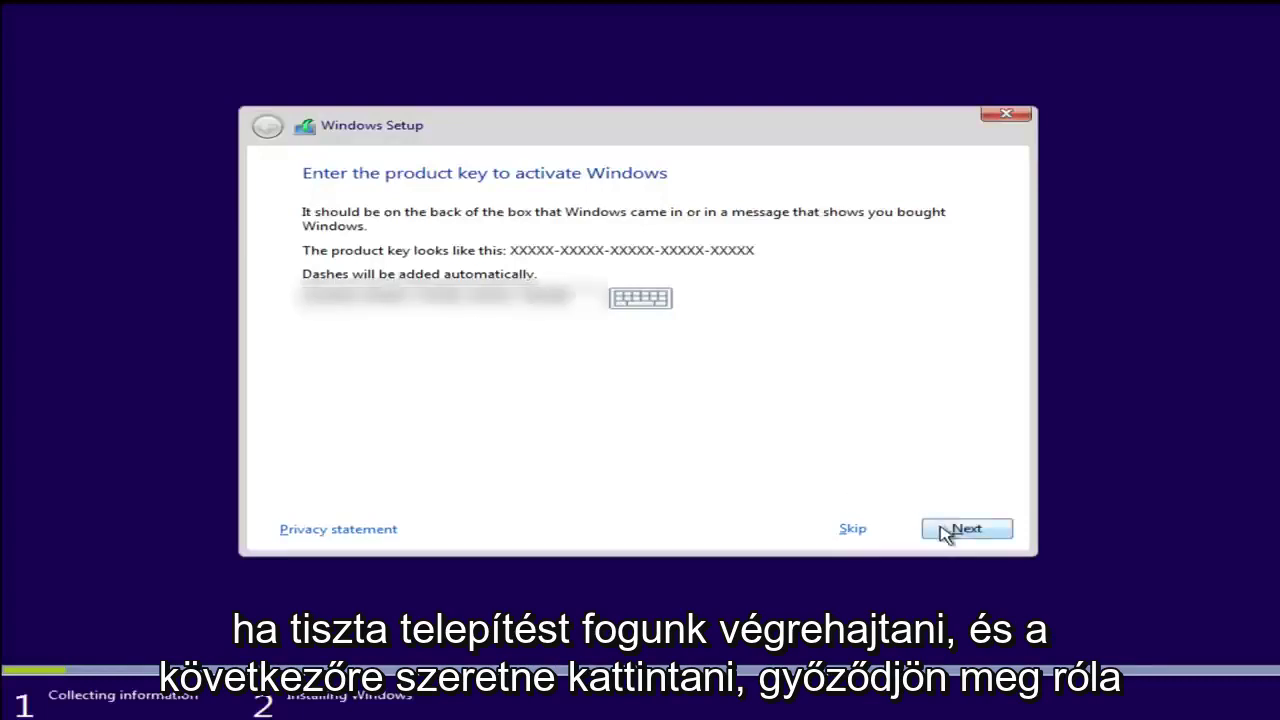
Submit the entered product key and accept the Windows 10 license terms.
left_click(948, 528)
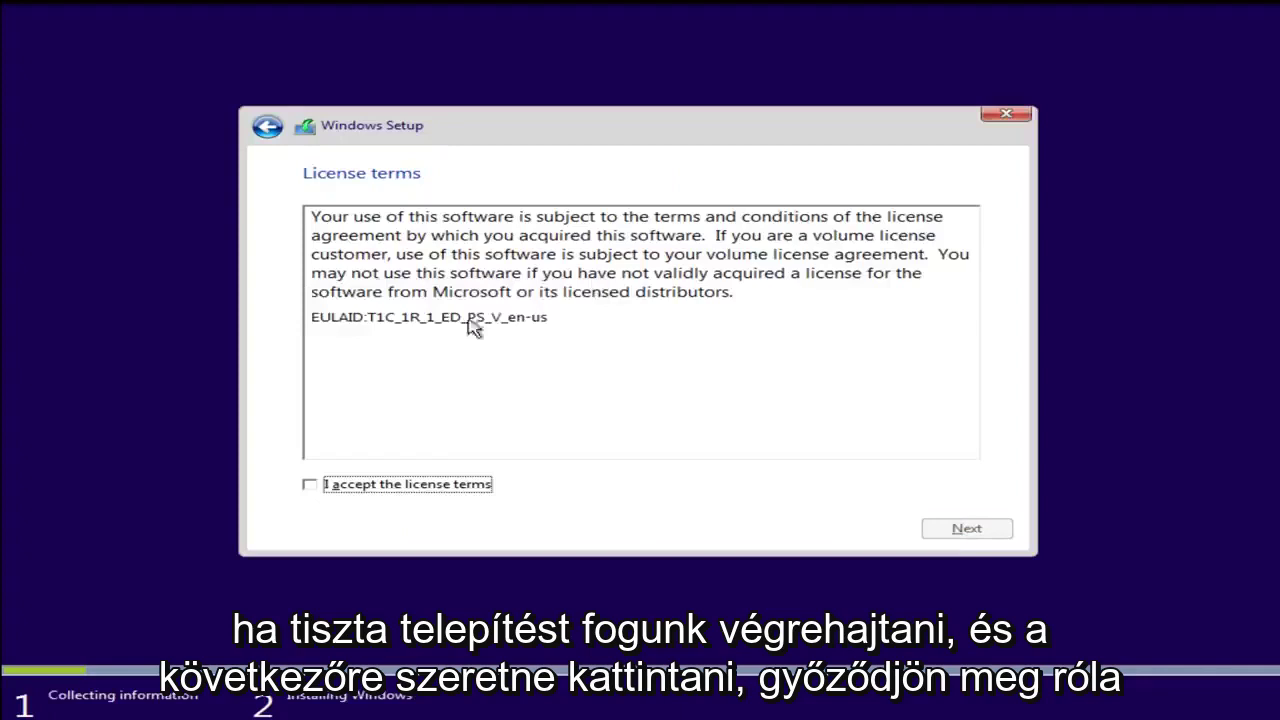
left_click(309, 484)
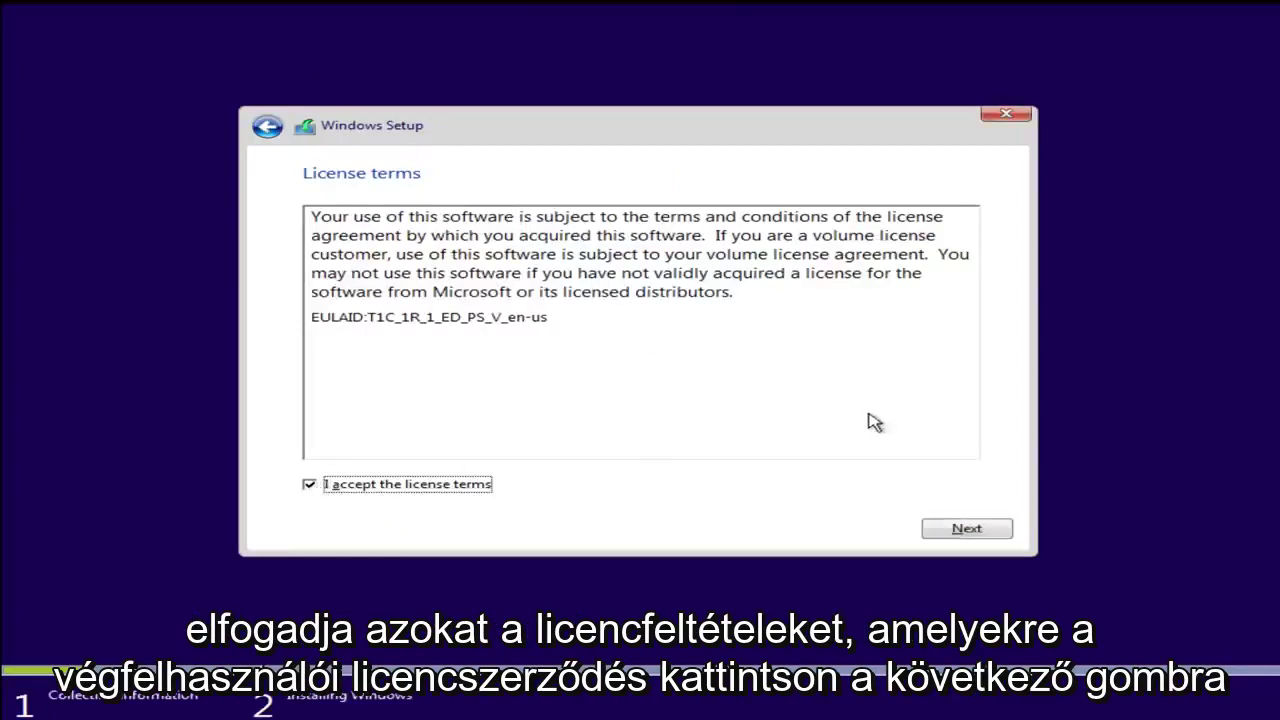
left_click(948, 532)
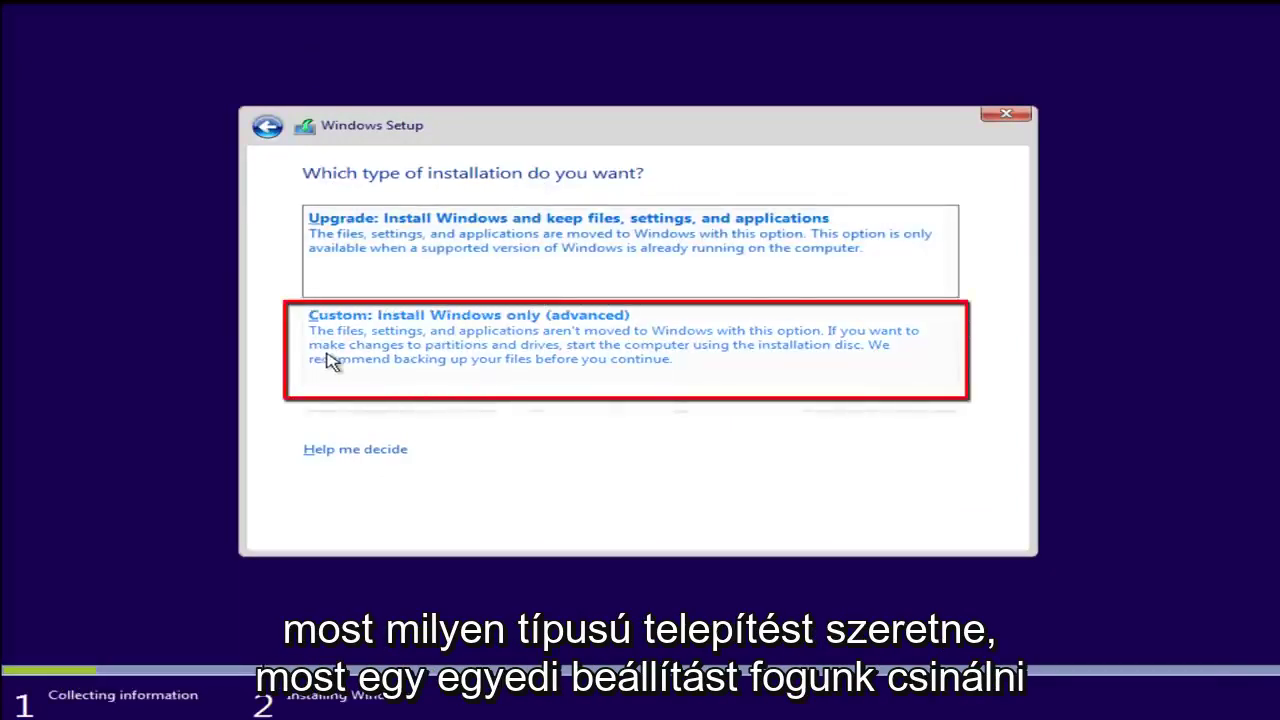
Choose Custom install onto Drive 0 Partition 1, accepting the Windows.old warning.
left_click(410, 350)
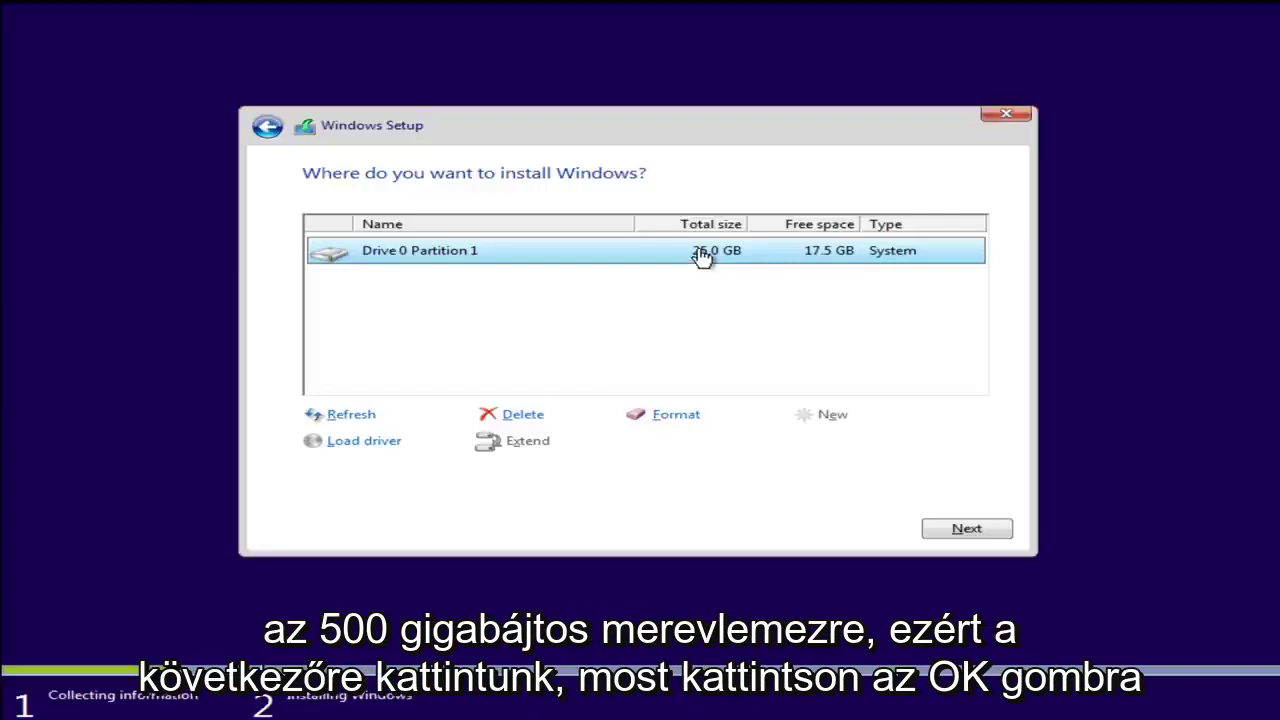
left_click(928, 531)
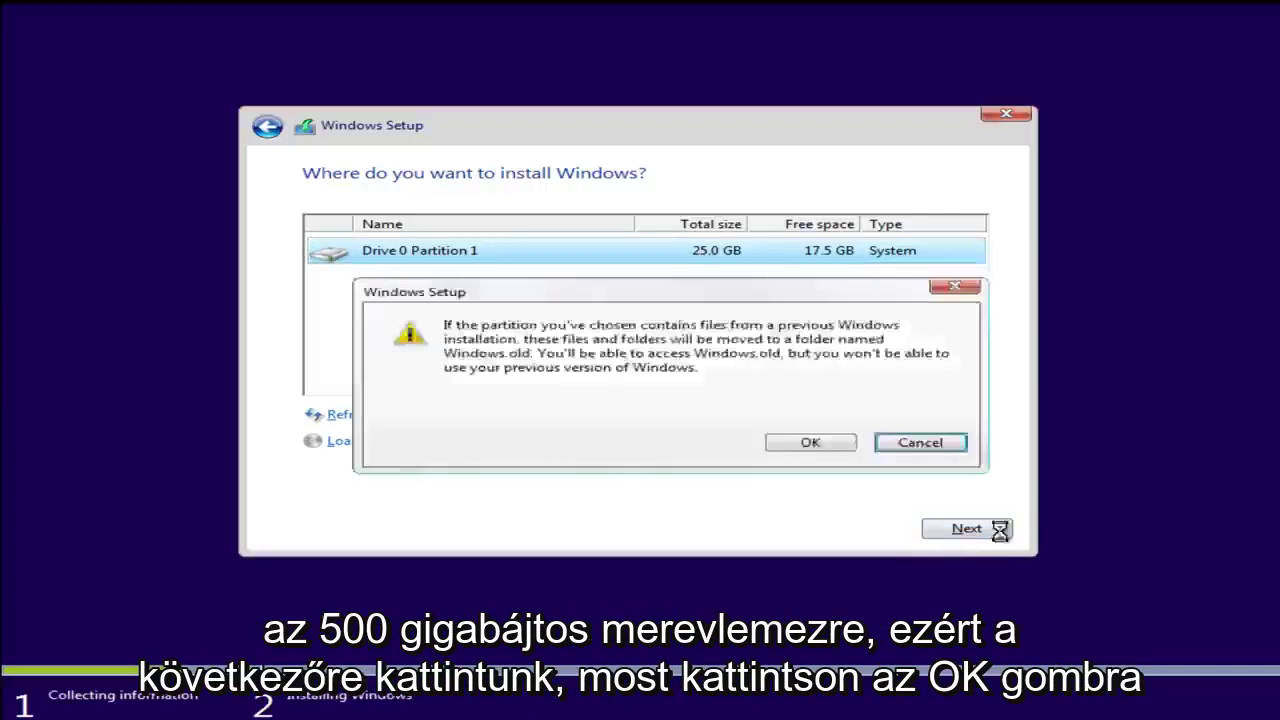
left_click(812, 445)
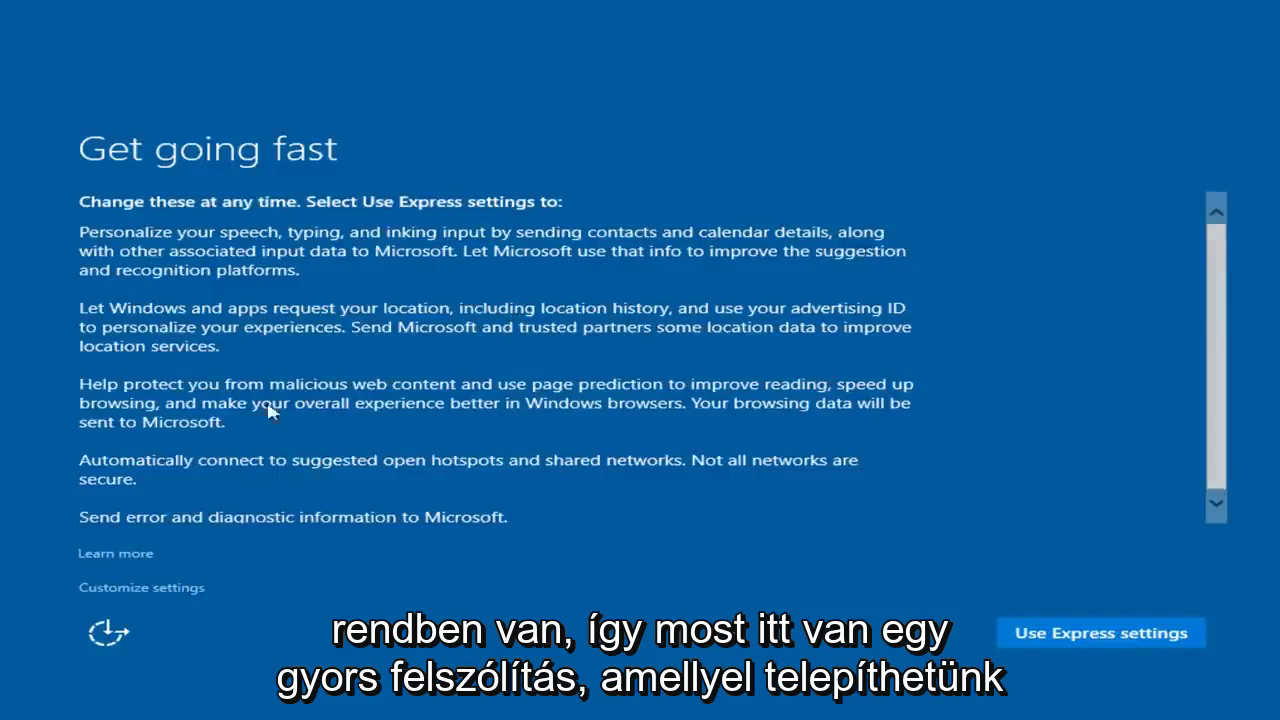
Accept Express settings on the Get going fast page.
scroll(1224, 330, "down", 1)
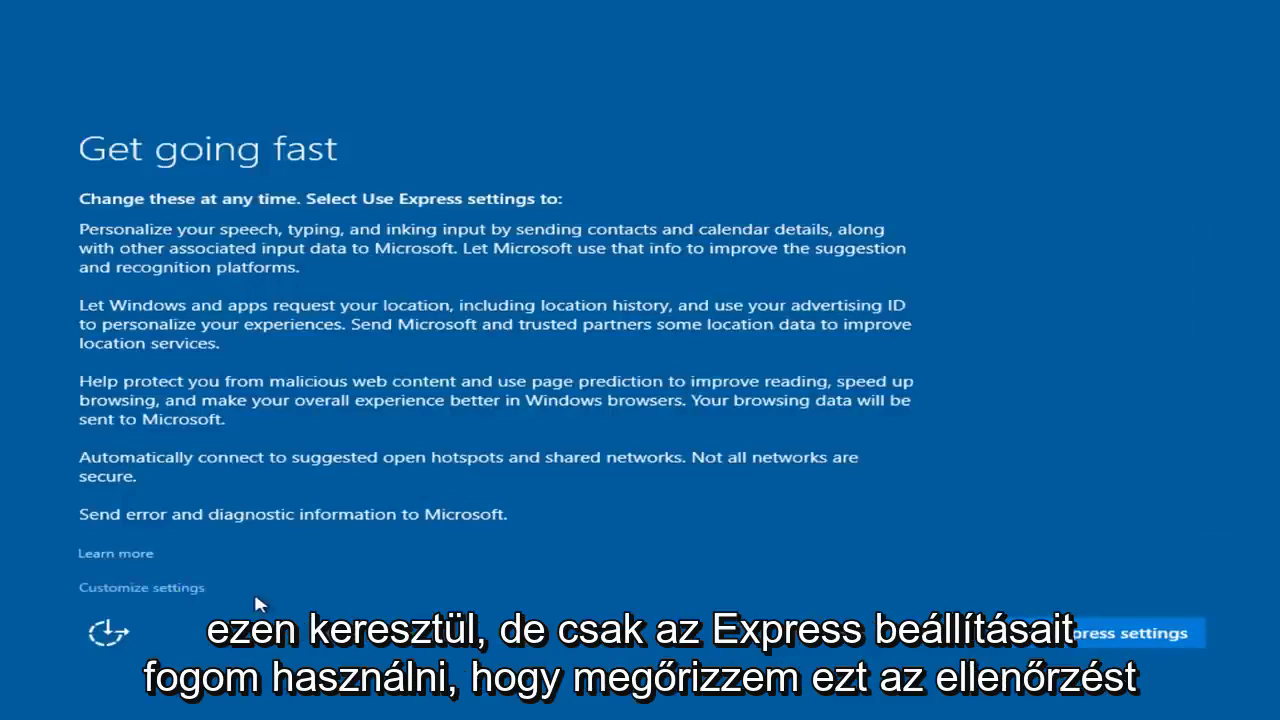
left_click(1065, 645)
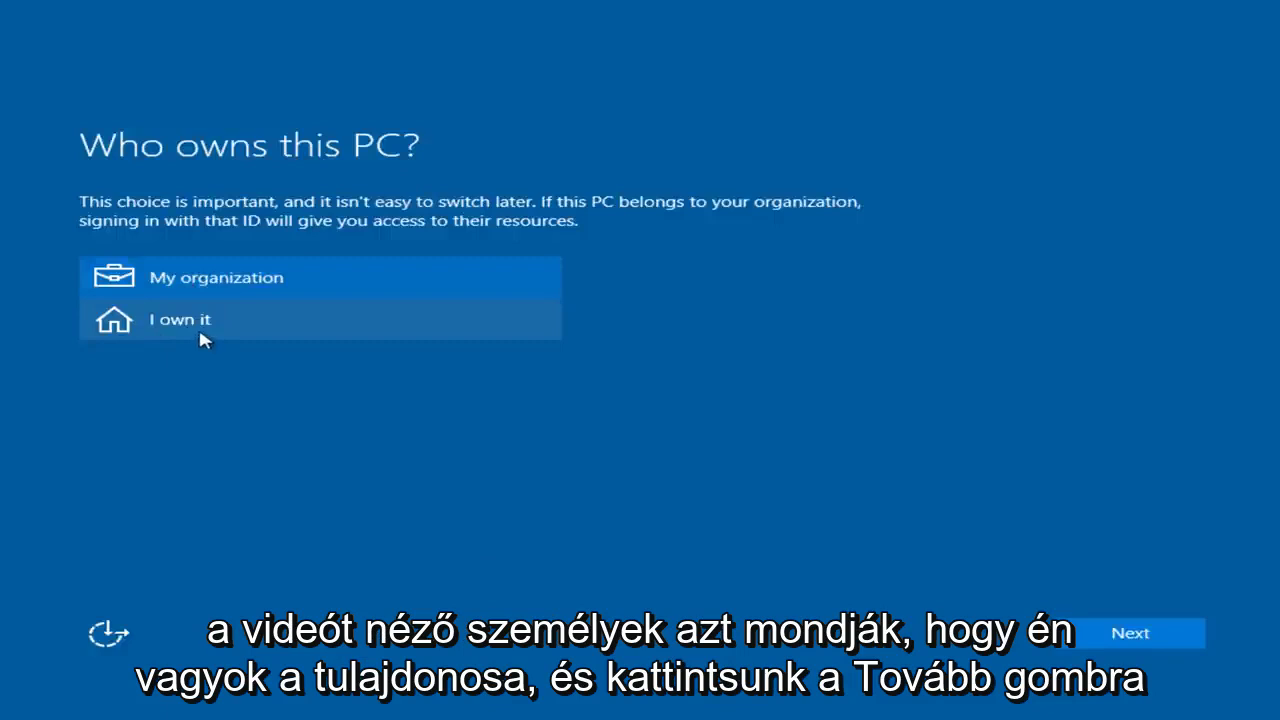
Select 'I own it' for ownership and skip the Microsoft account sign-in.
left_click(190, 325)
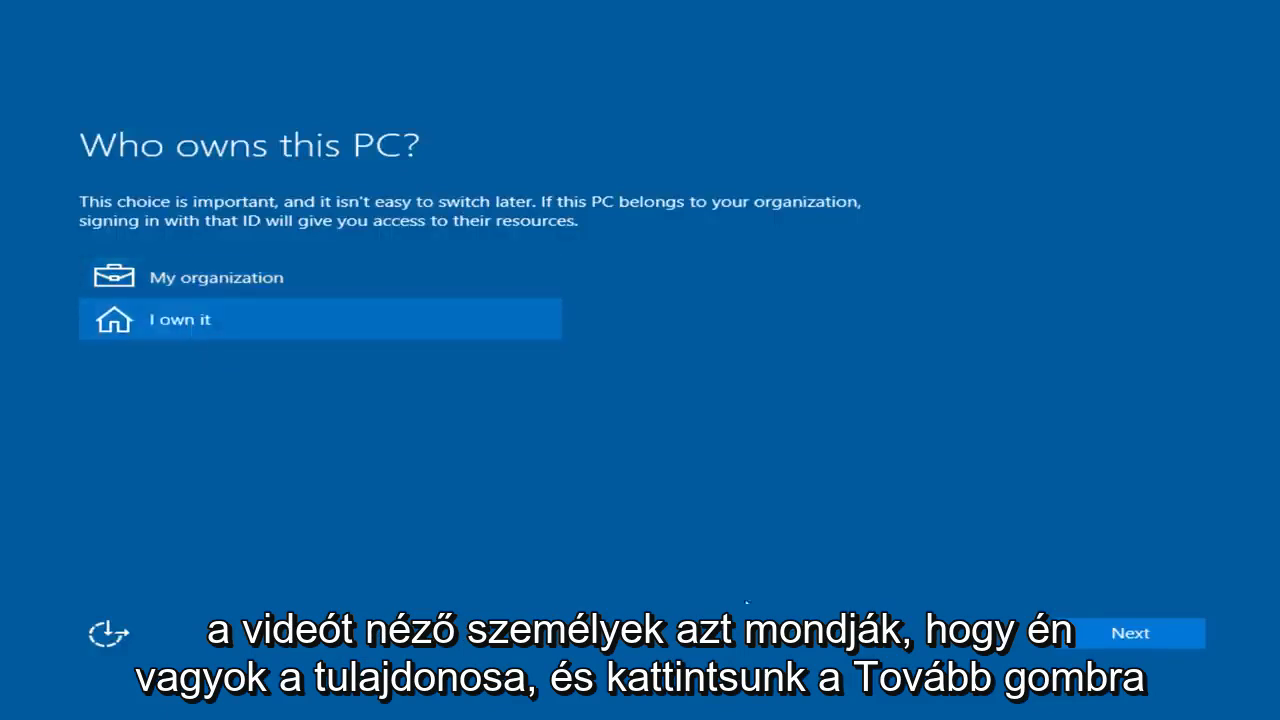
left_click(1118, 632)
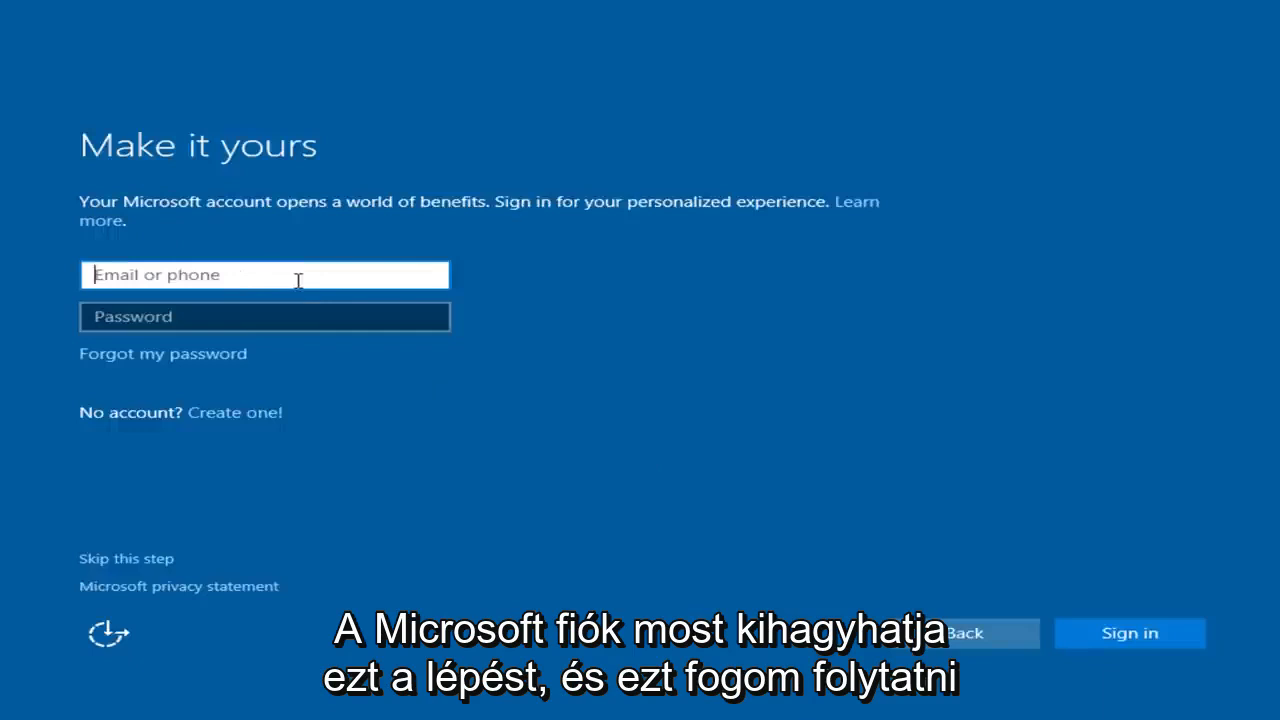
left_click(127, 563)
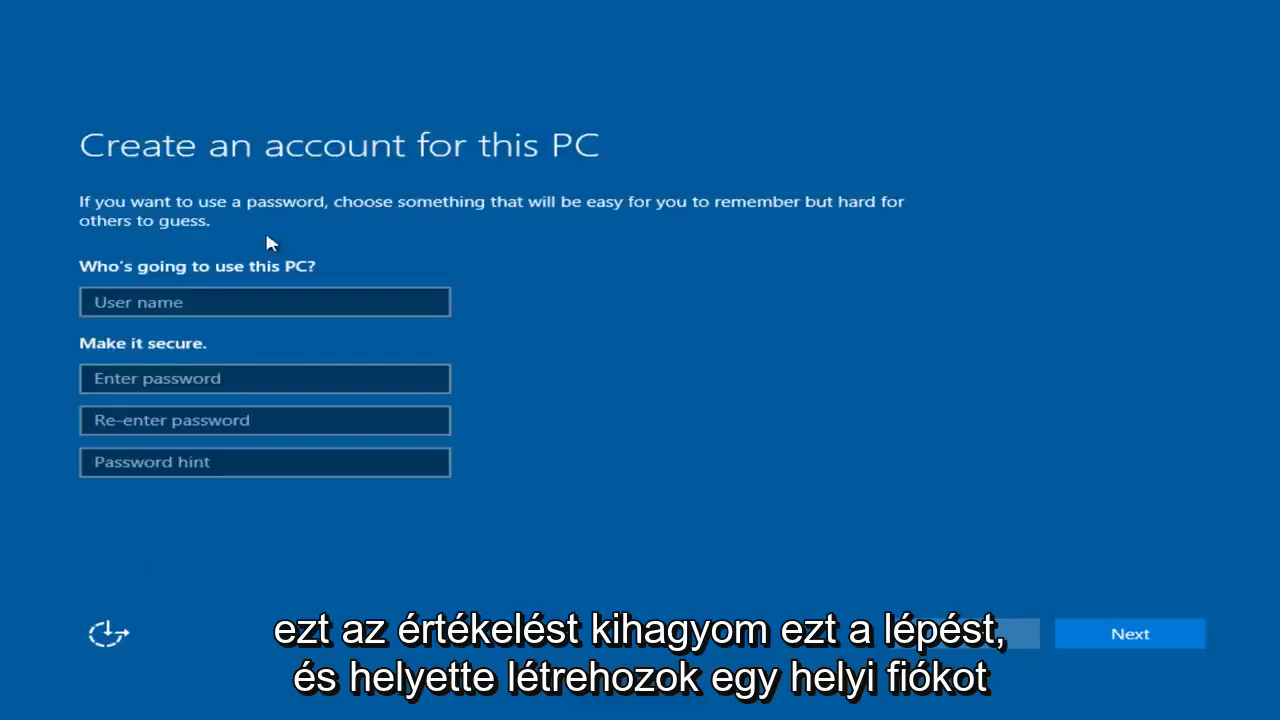
Create local account 'TestMachine' with a password and hint 'sasdfrtdfggdf'.
left_click(192, 296)
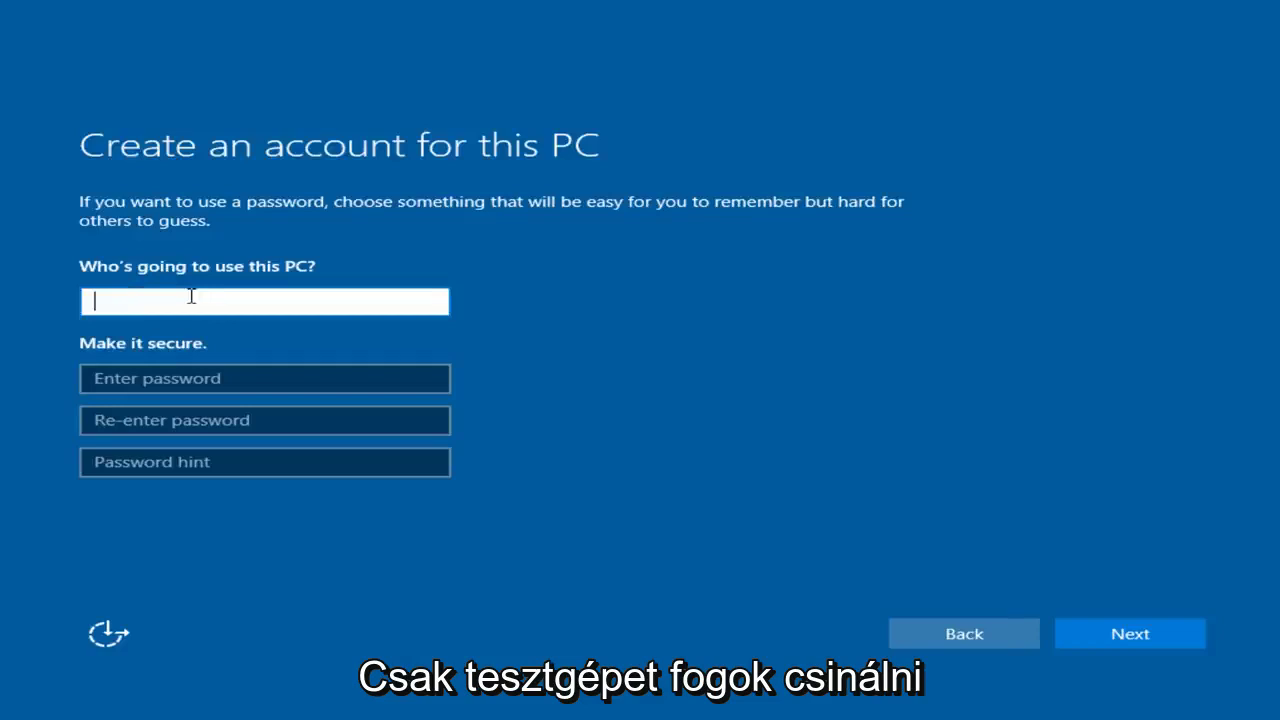
type("TestMach")
type("ine")
left_click(210, 376)
type("**")
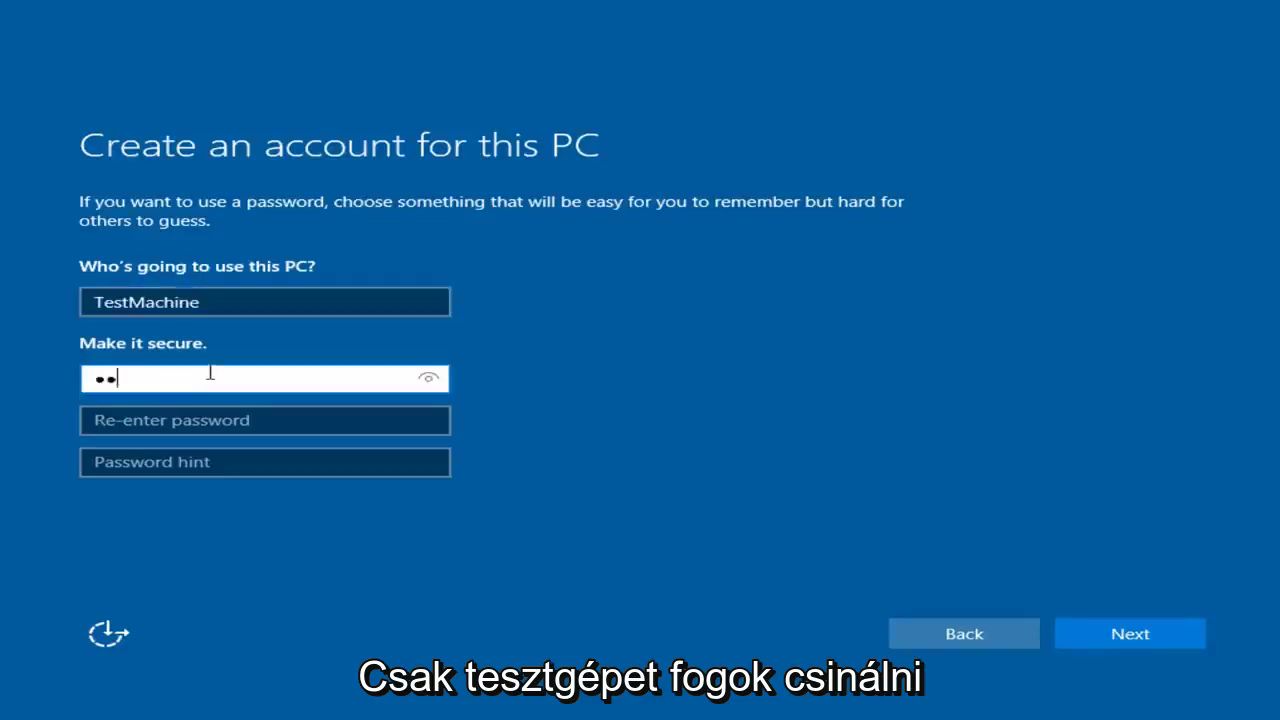
type("********")
left_click(186, 407)
type("****")
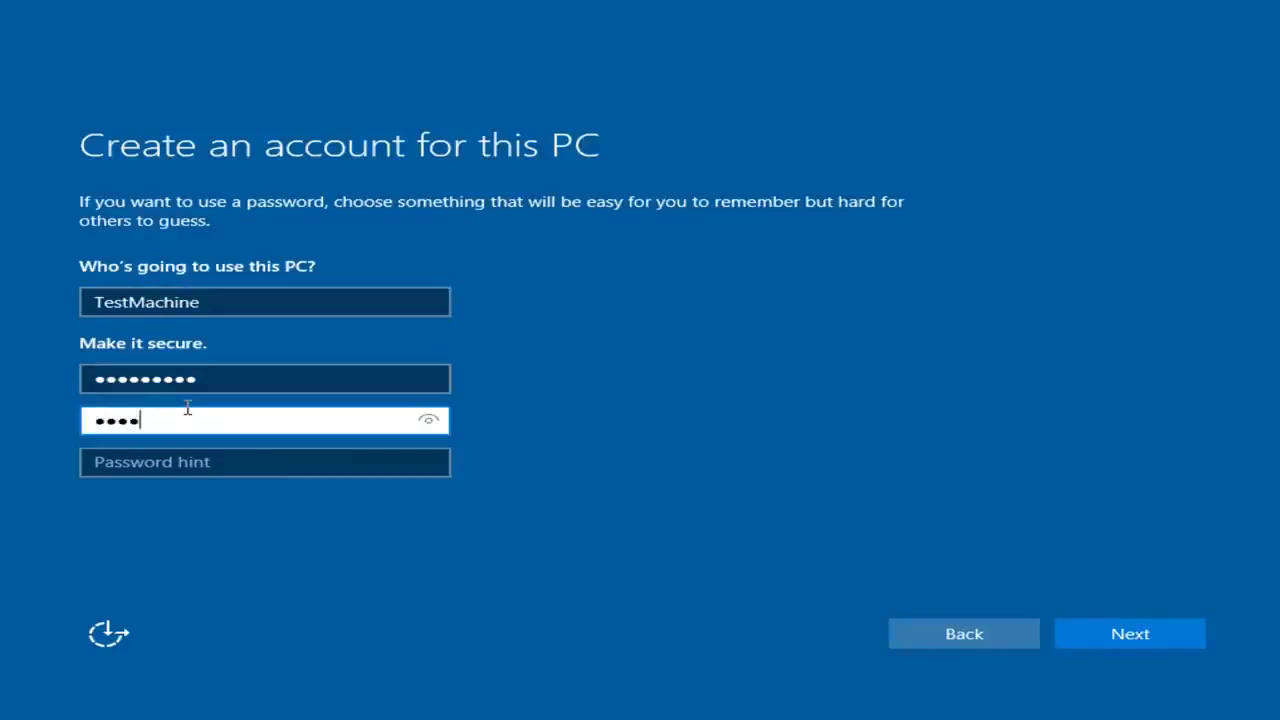
type("******")
left_click(150, 461)
type("sasdfrtdfg")
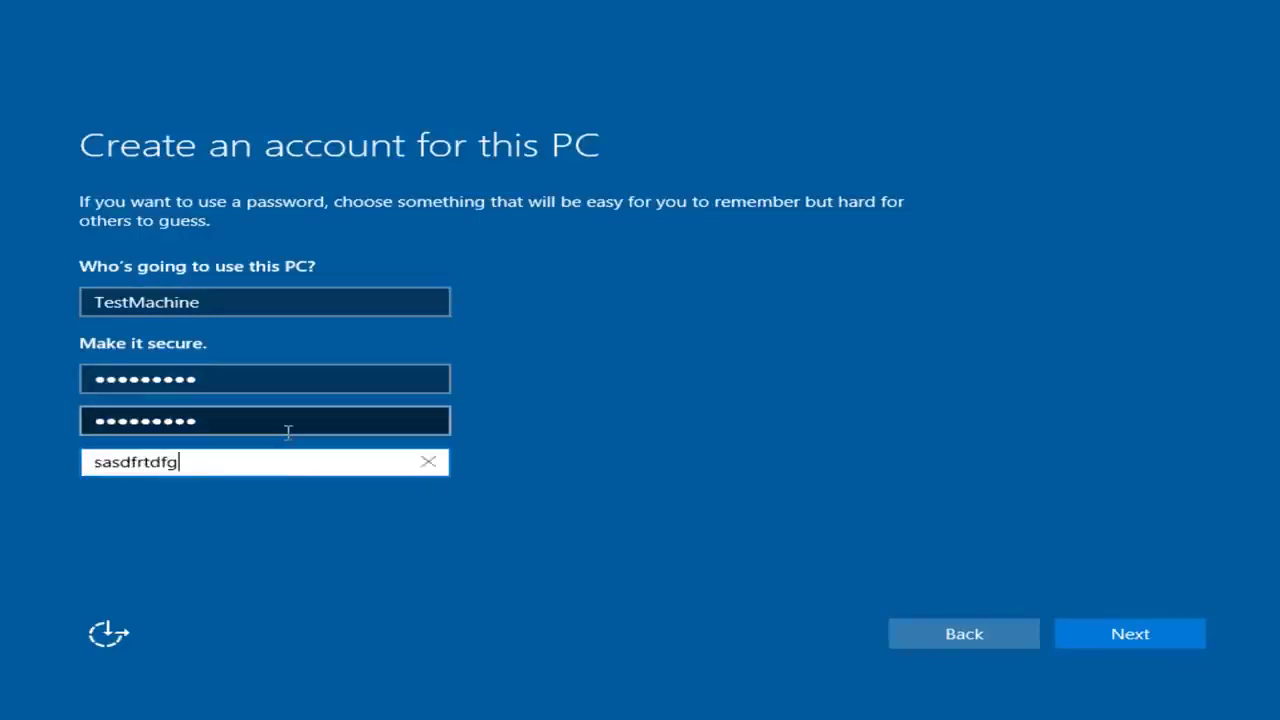
type("gdf")
left_click(1160, 638)
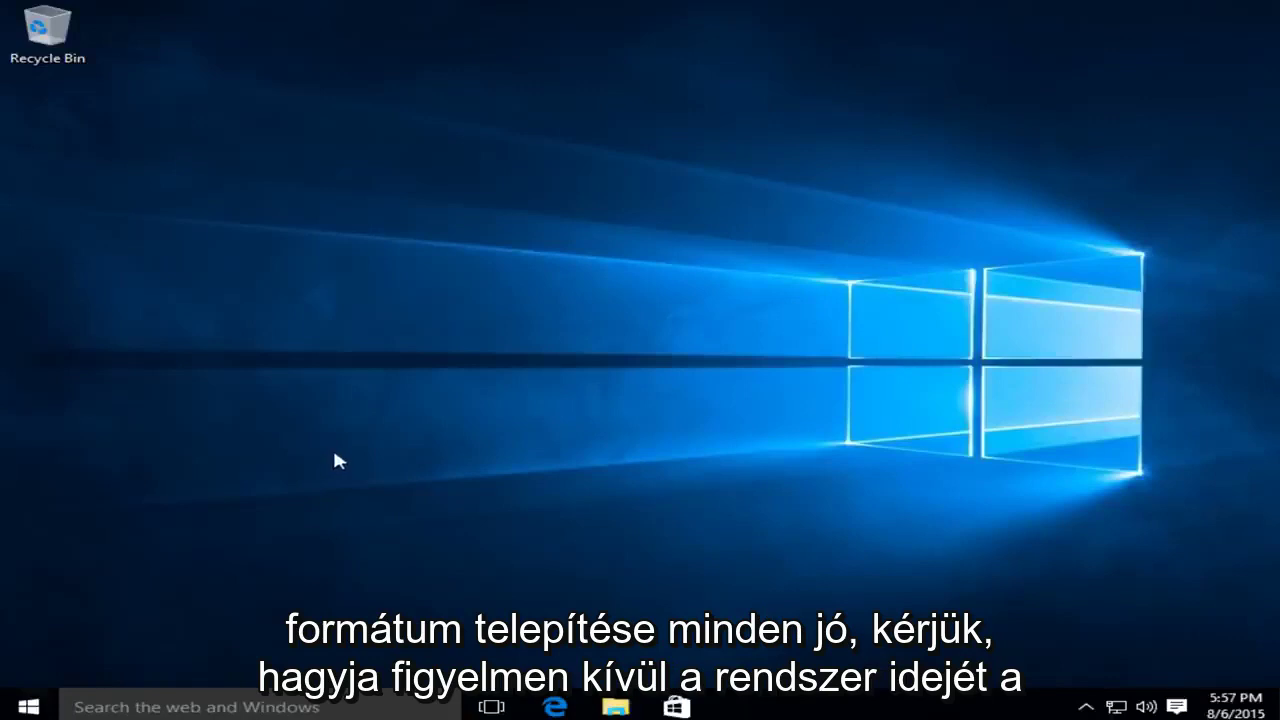
Open the Start menu from the taskbar on the new Windows 10 desktop.
left_click(31, 710)
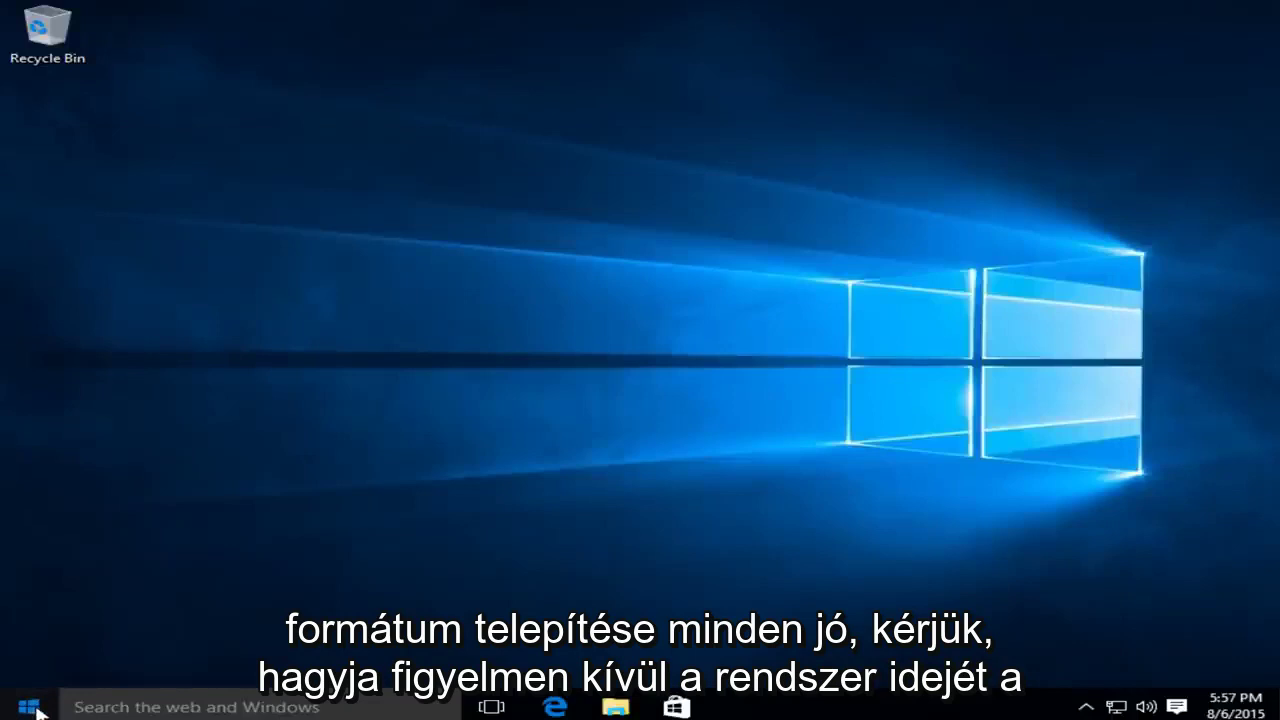
left_click(30, 708)
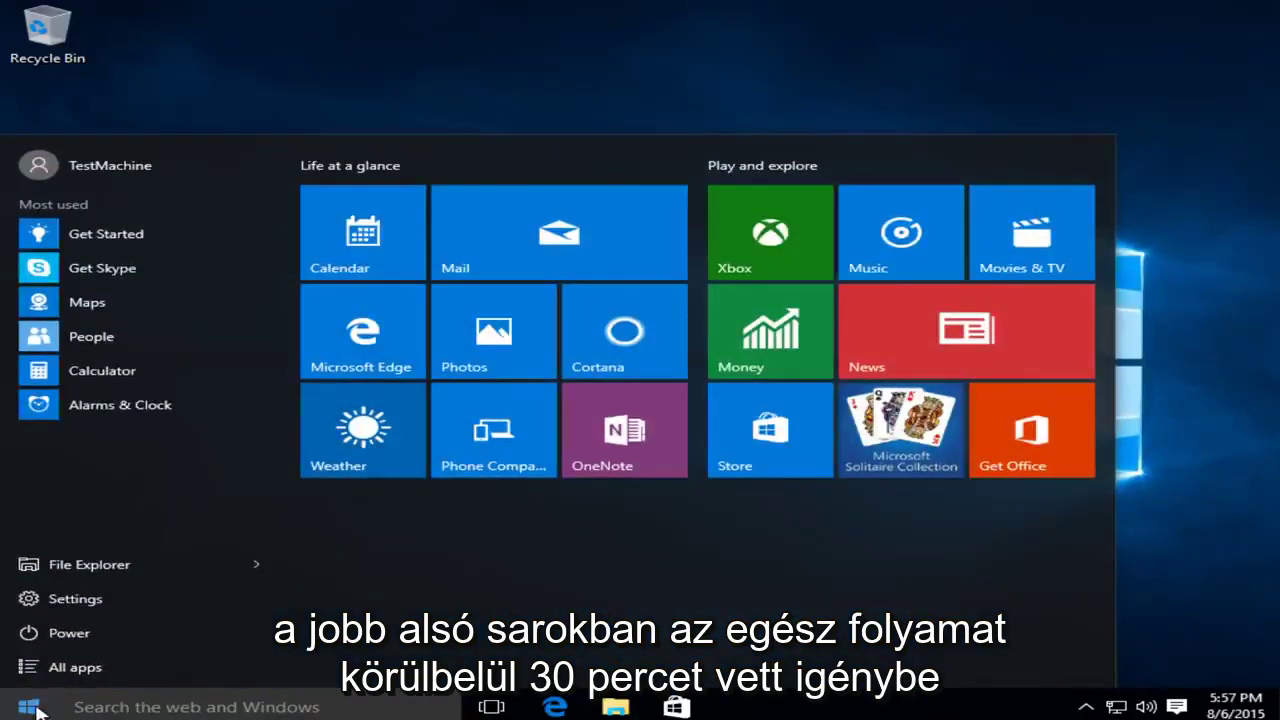